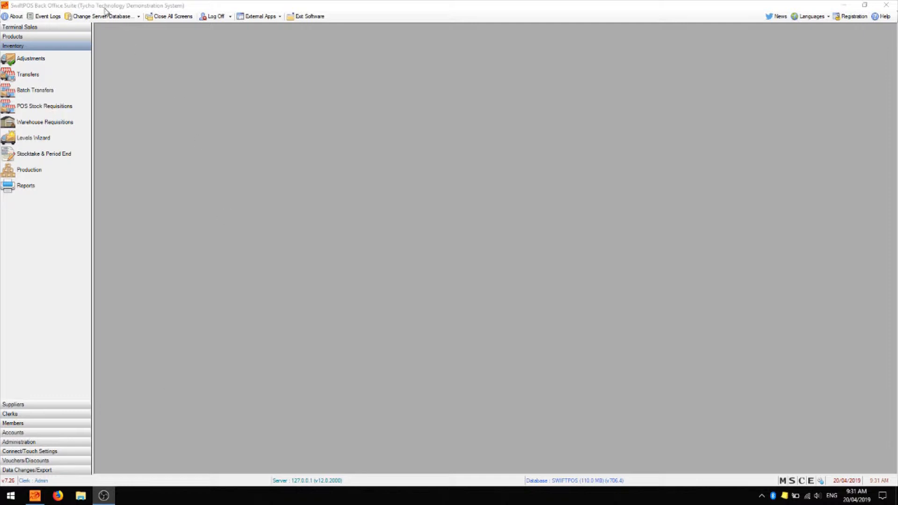
Step: Choose the Count Sheets inventory report and keep Group By as Do Not Group
left_click(32, 186)
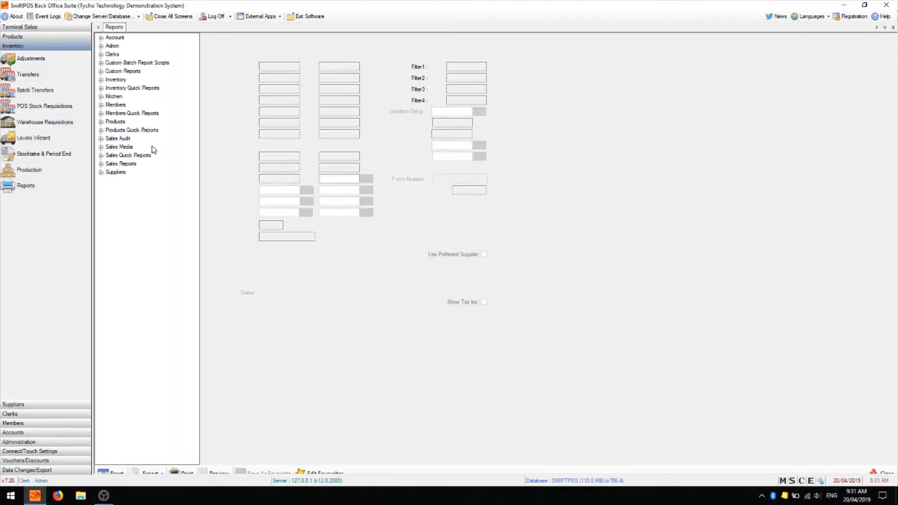
left_click(101, 79)
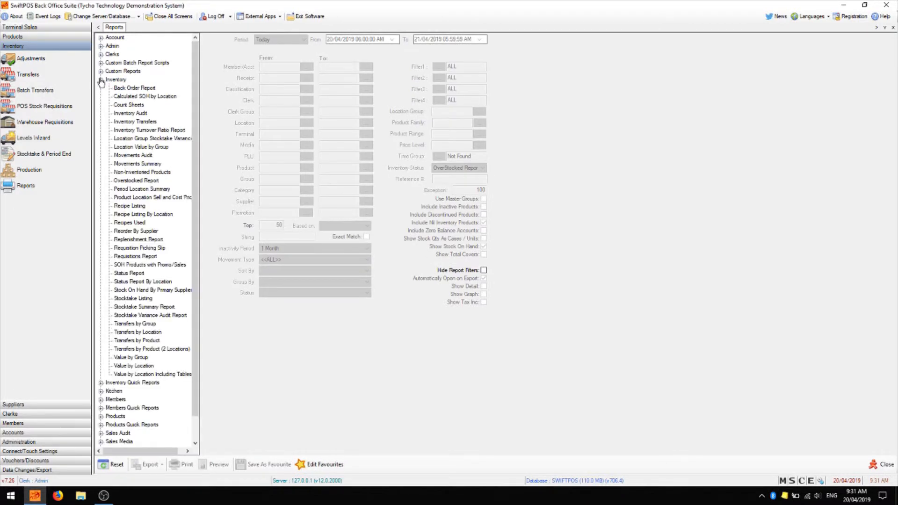
left_click(130, 113)
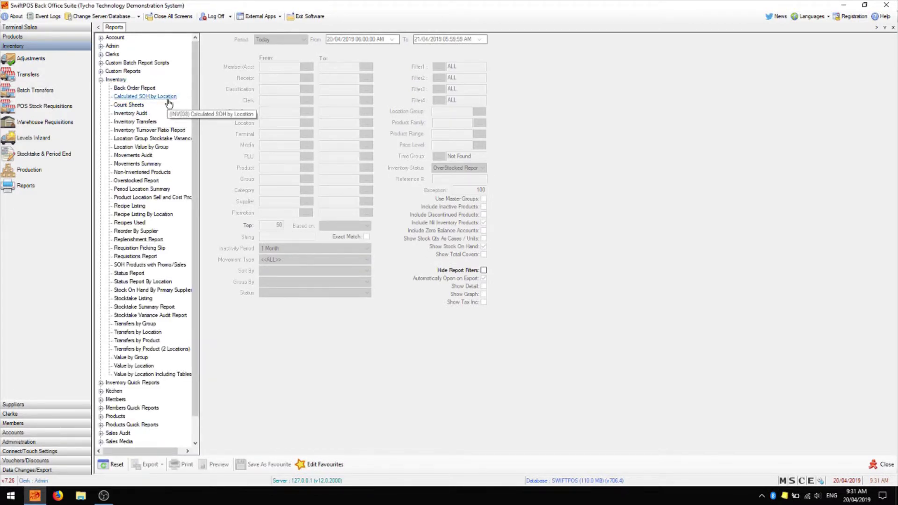
left_click(128, 104)
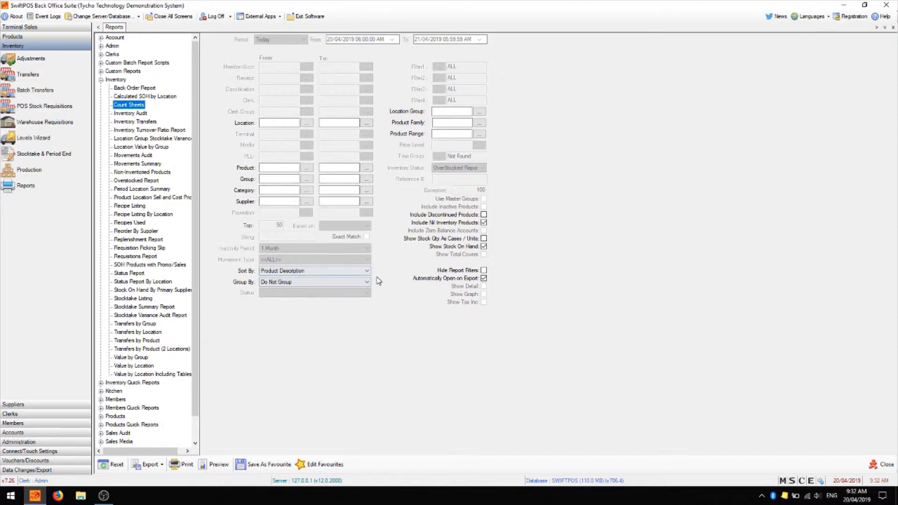
left_click(357, 282)
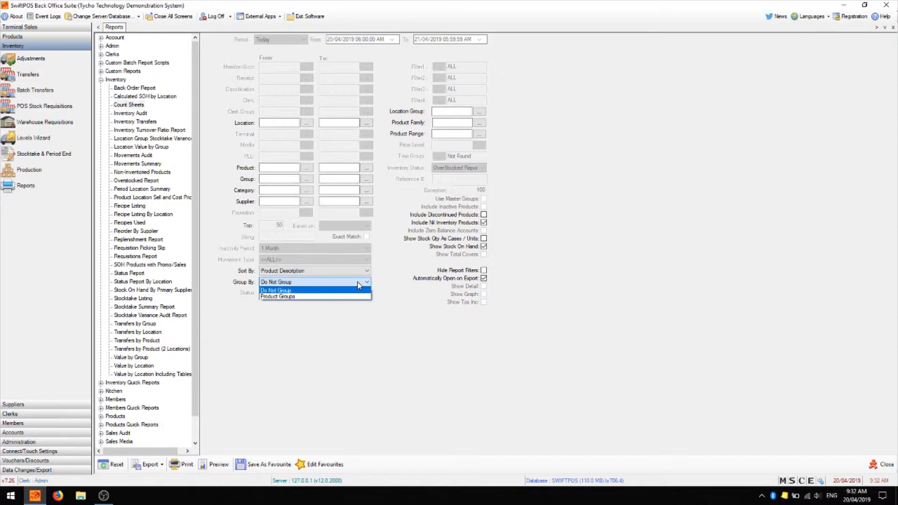
left_click(357, 282)
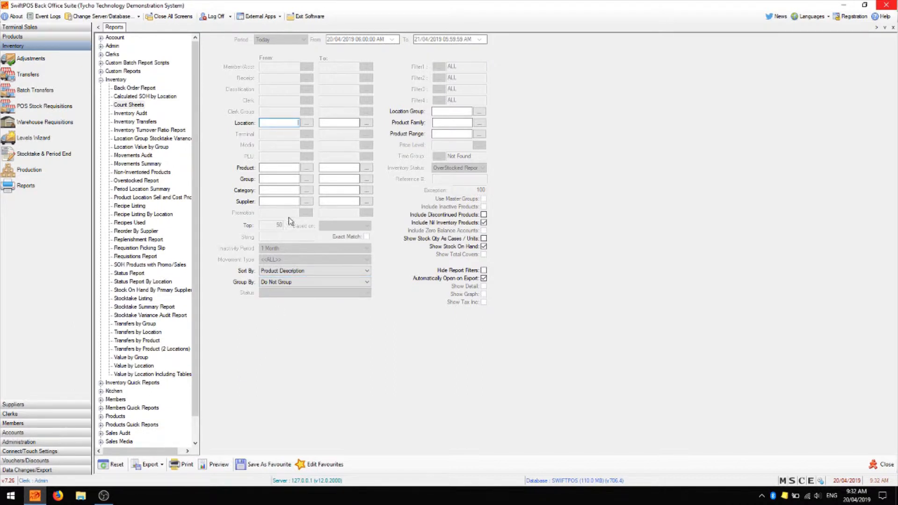
Step: Set Location From and Location To both to Restaurant (1)
left_click(306, 123)
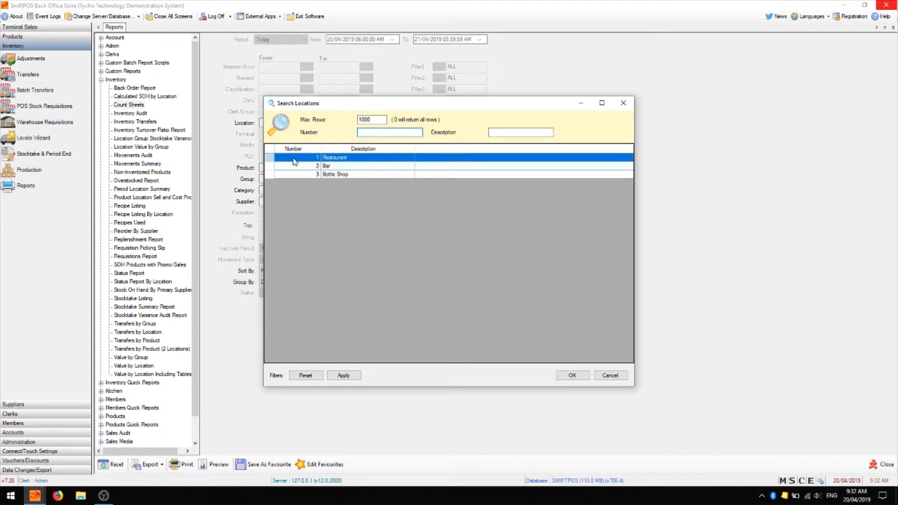
double_click(295, 161)
left_click(366, 124)
double_click(306, 162)
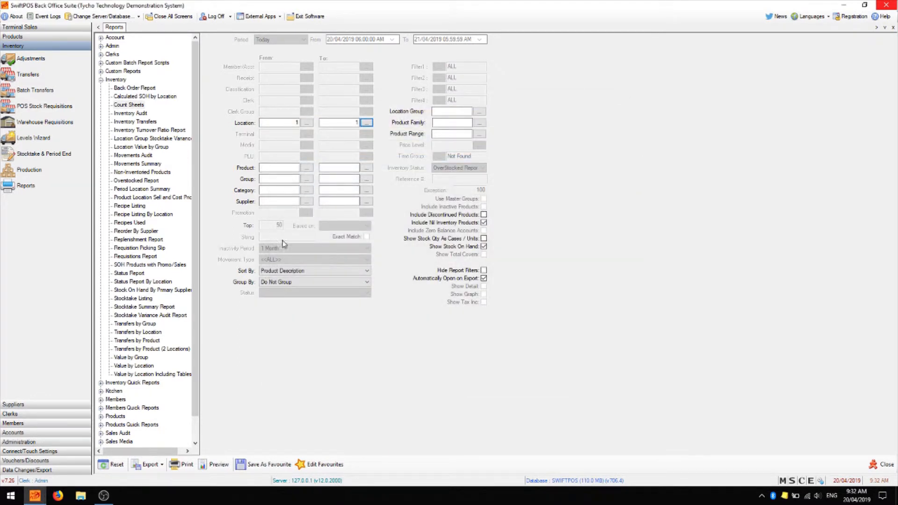
left_click(218, 465)
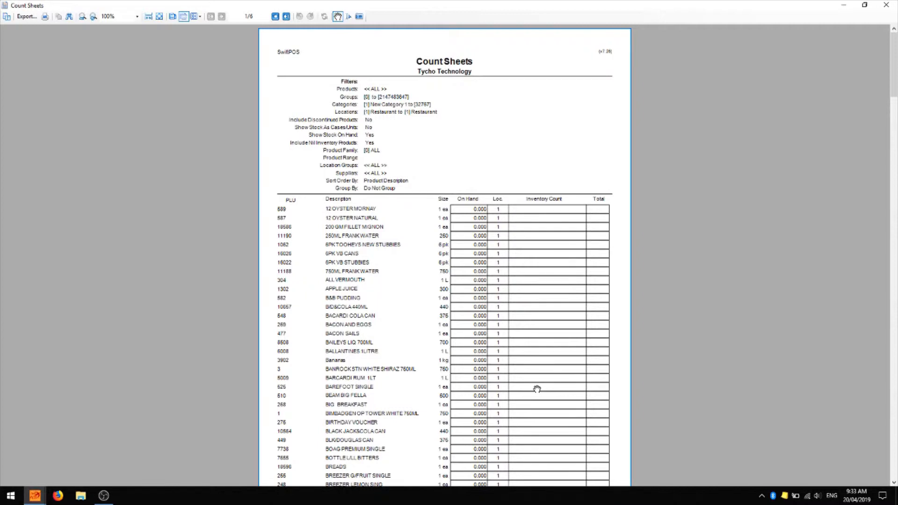
key("Escape")
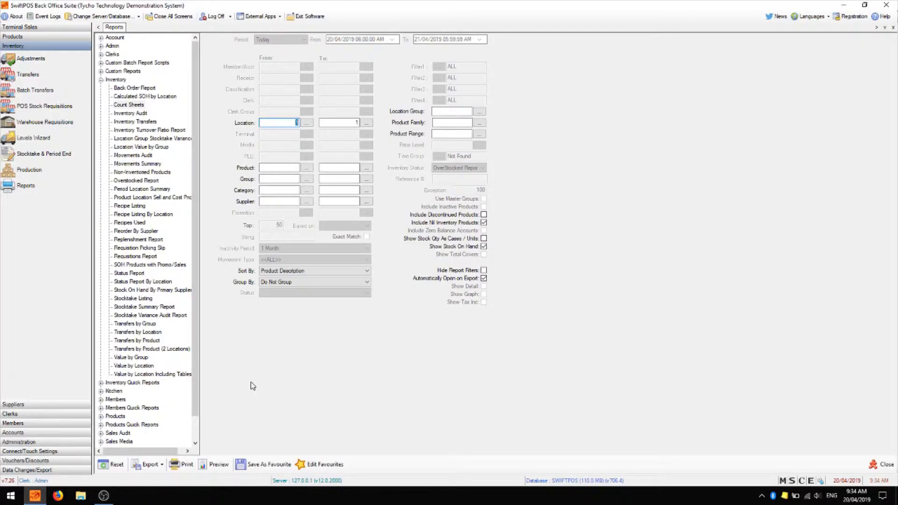
Step: Add a new stocktake for the Restaurant location and confirm locking its inventory
left_click(27, 156)
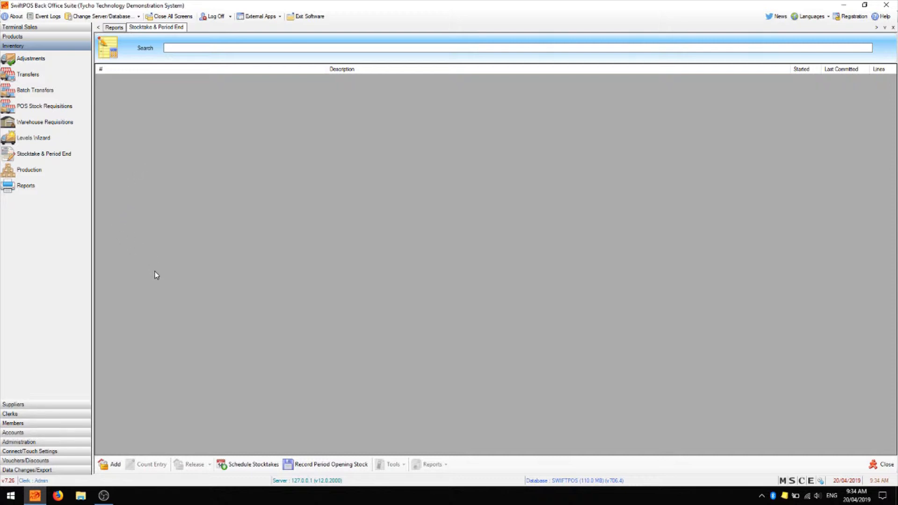
left_click(115, 465)
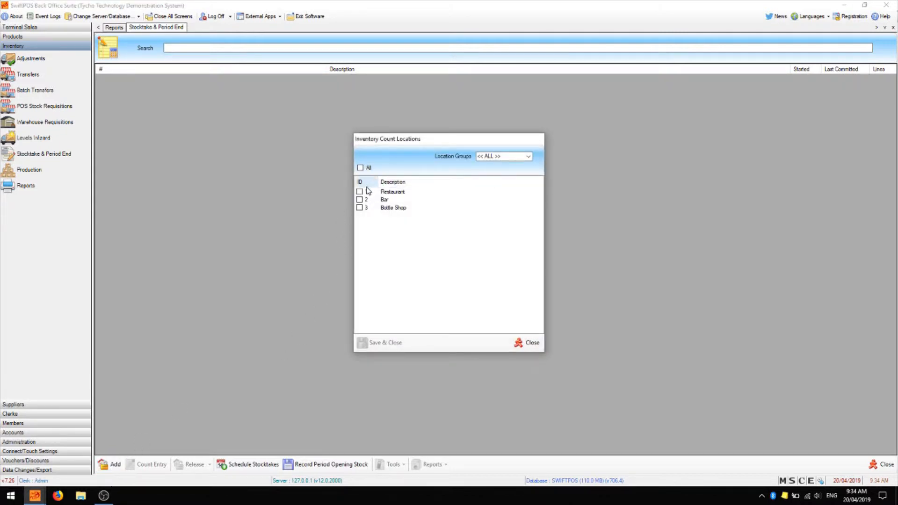
left_click(360, 191)
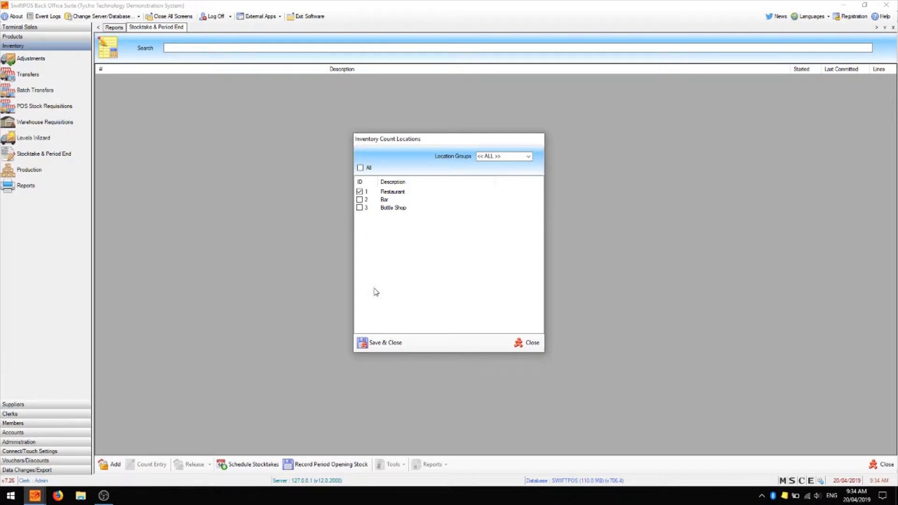
left_click(366, 344)
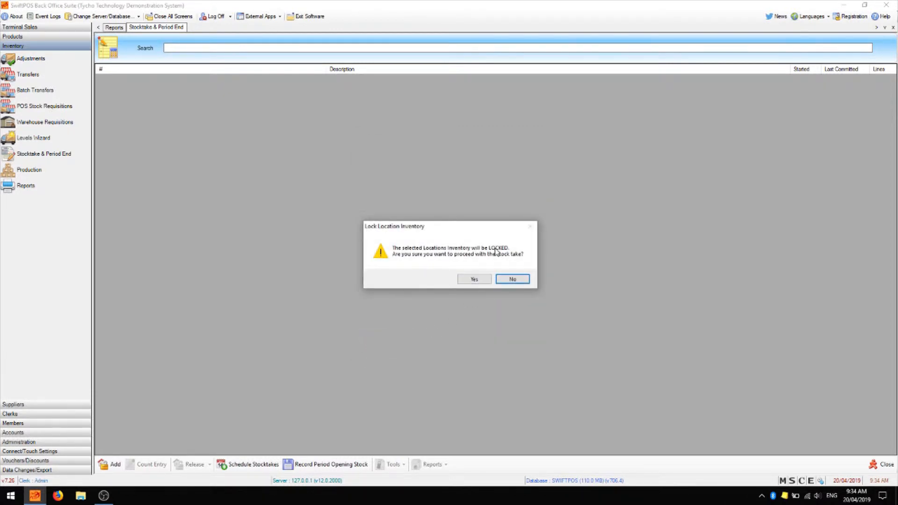
left_click(474, 280)
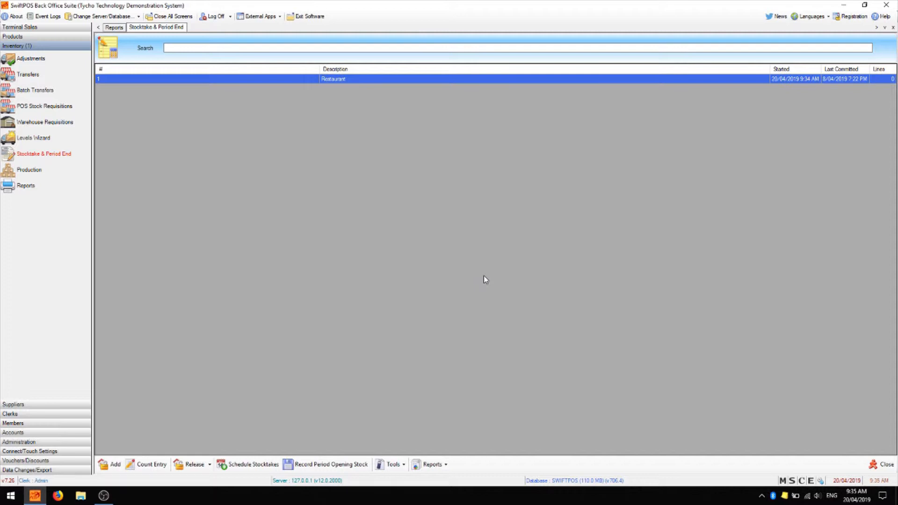
Step: Enter the Restaurant count and add a trial W/BLASS YEL LBL CAB SAUV 750ML line
left_click(152, 465)
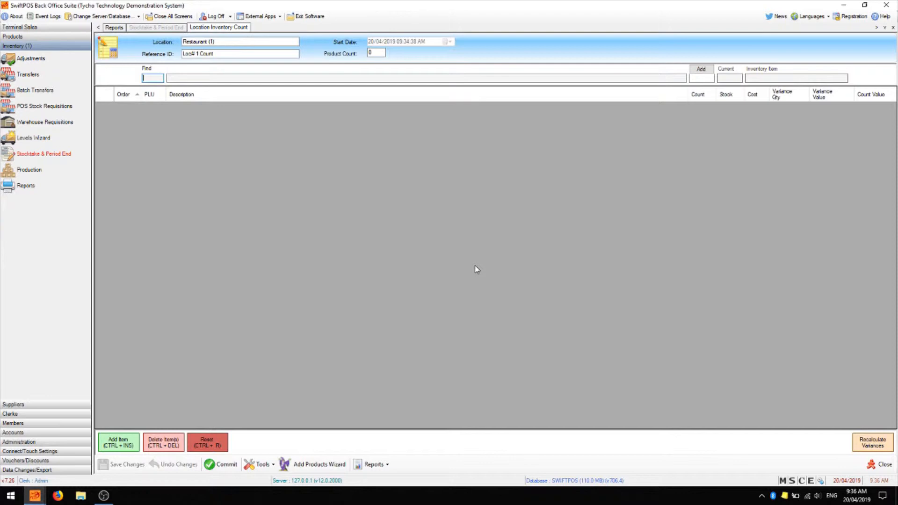
left_click(121, 447)
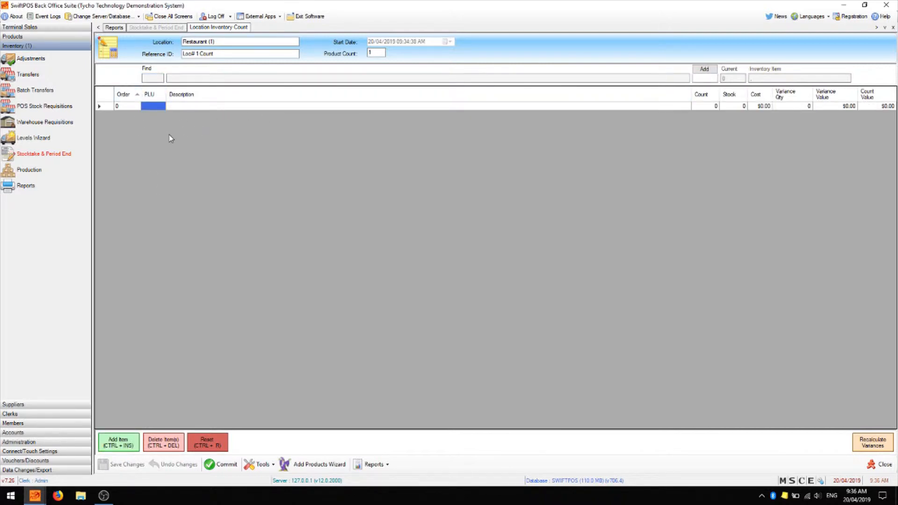
key("Return")
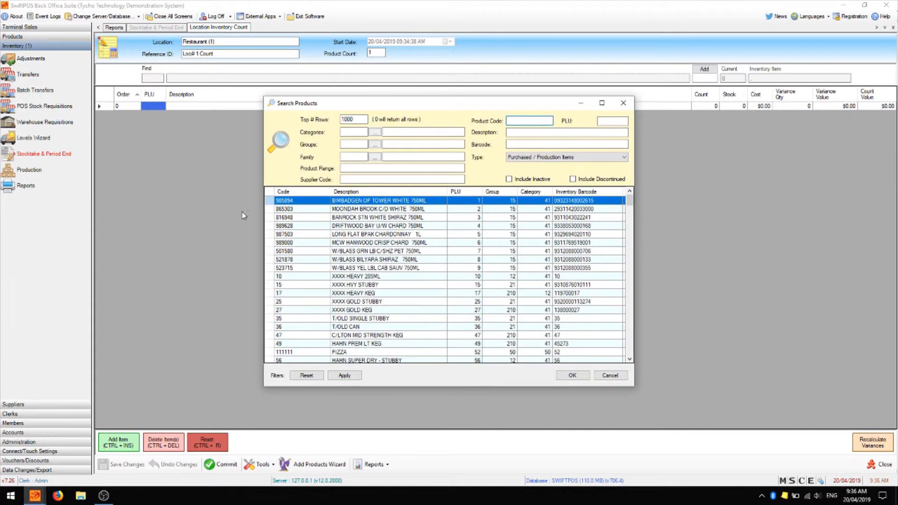
double_click(428, 267)
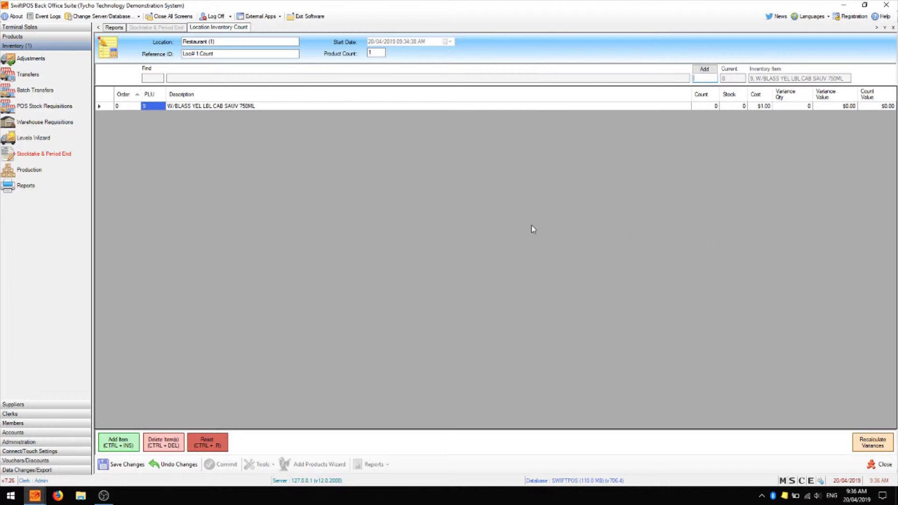
Step: Delete the trial wine line again, leaving the count empty
left_click(162, 442)
left_click(470, 279)
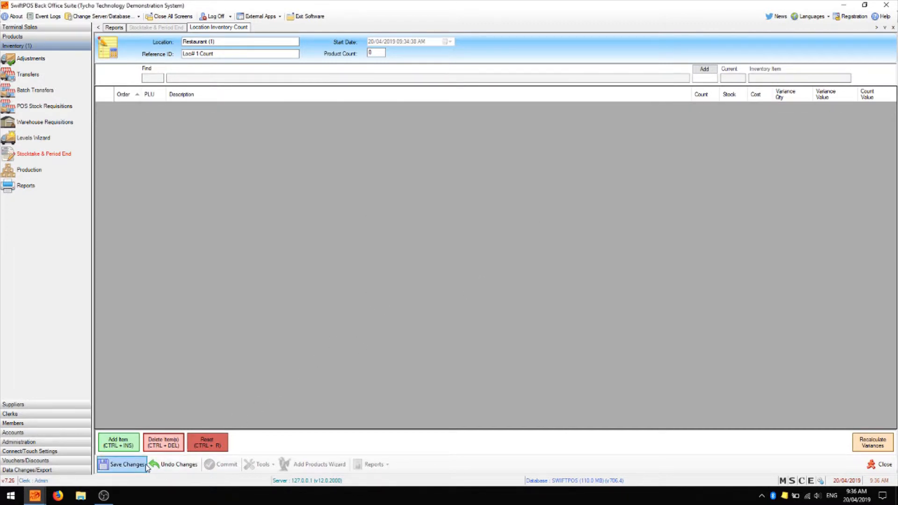
Step: Save the empty count and run the Add Products Wizard with defaults to load 289 product lines
left_click(126, 464)
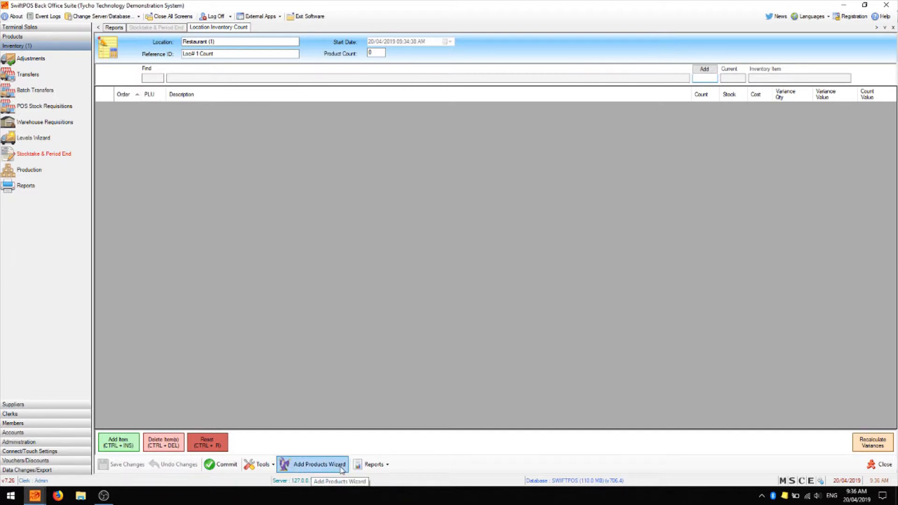
left_click(320, 464)
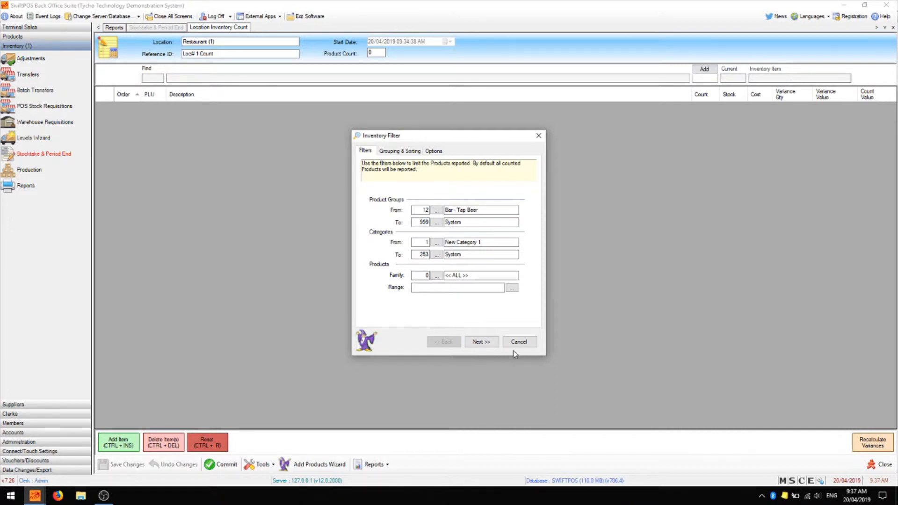
left_click(480, 342)
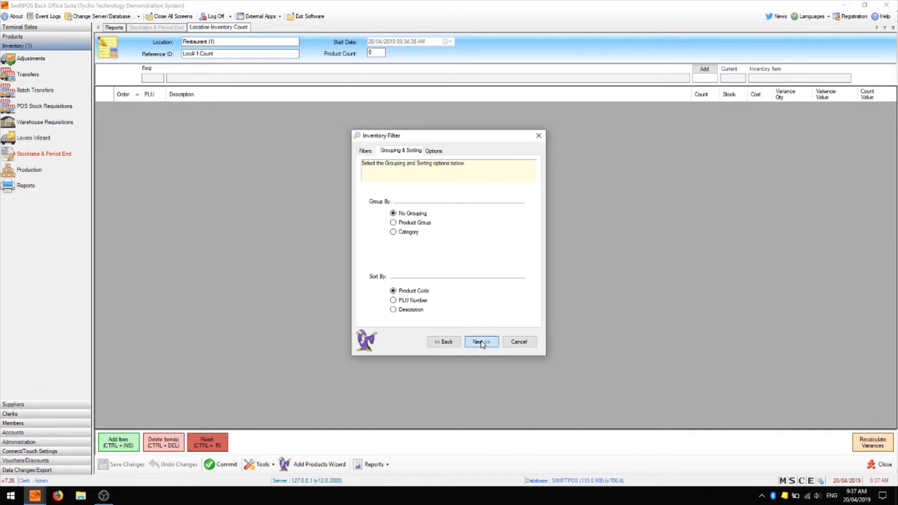
left_click(481, 341)
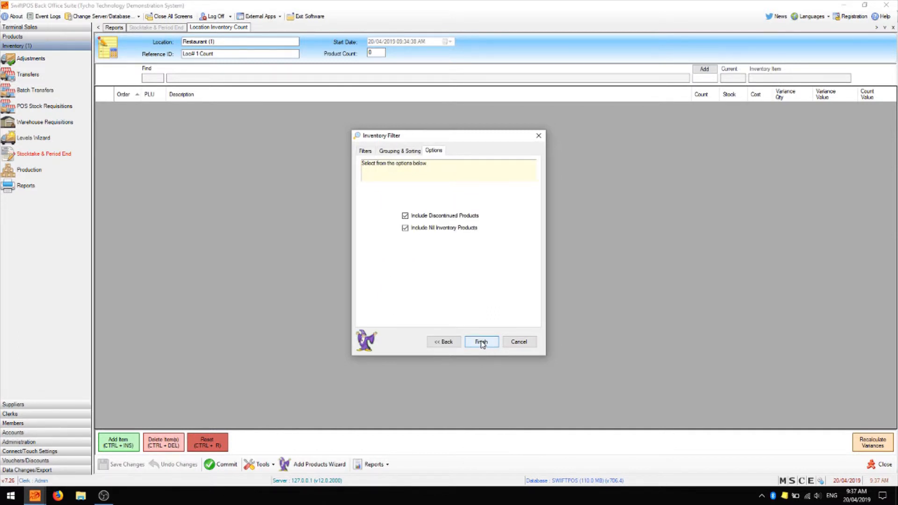
left_click(481, 341)
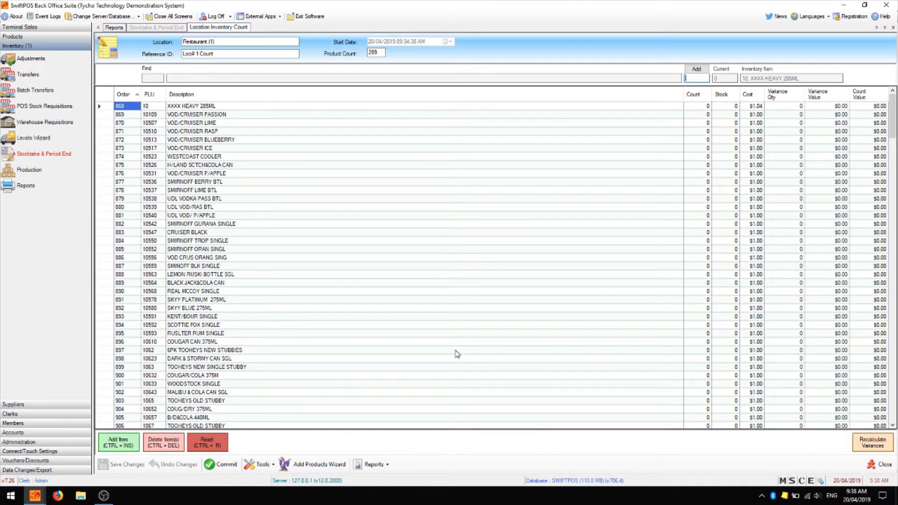
Step: Move to the VOD/CRUISER RASP line and undo the first attempt at entering counts
key("Down")
key("Down")
key("Down")
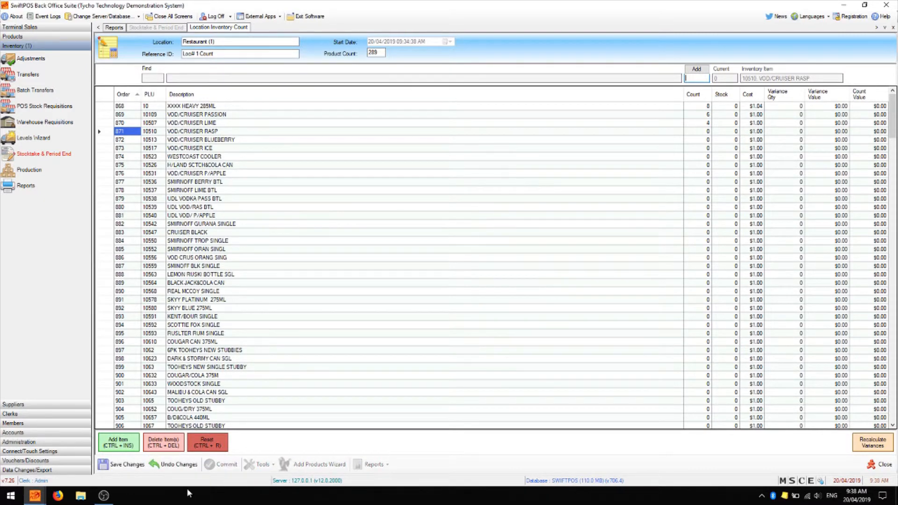
left_click(179, 464)
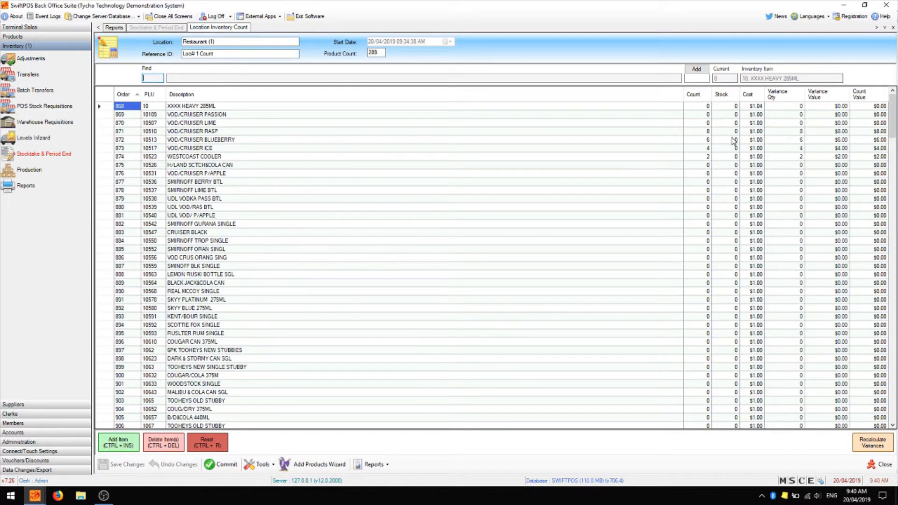
Step: Check the VOD/CRUISER RASP count and variance, then delete the REAL MCCOY SINGLE line
left_click(707, 131)
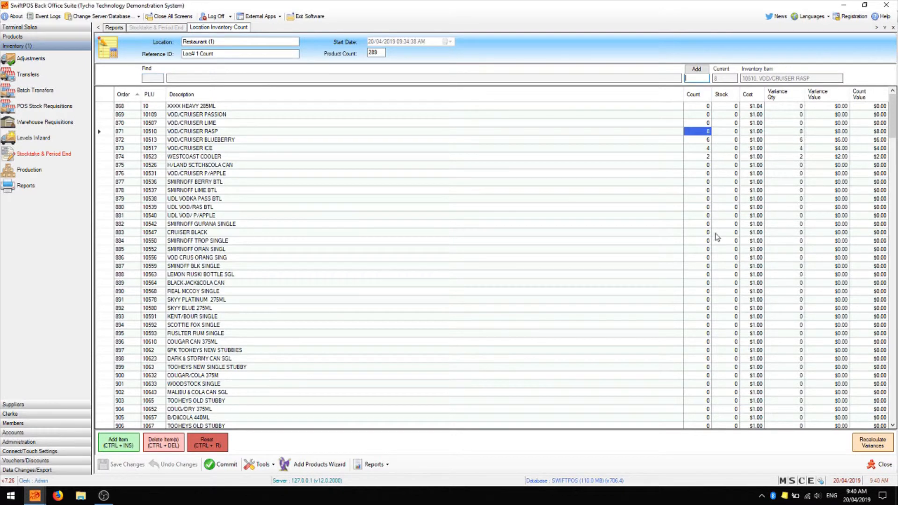
left_click(786, 131)
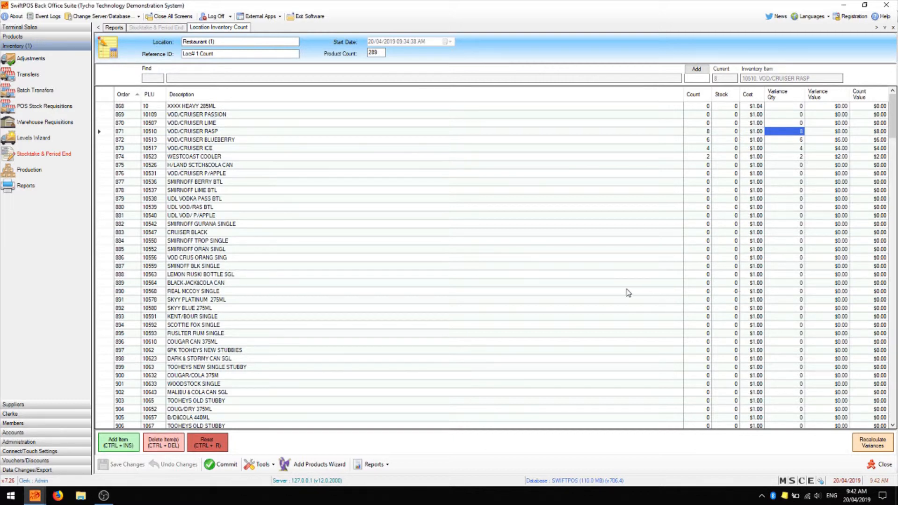
left_click(102, 291)
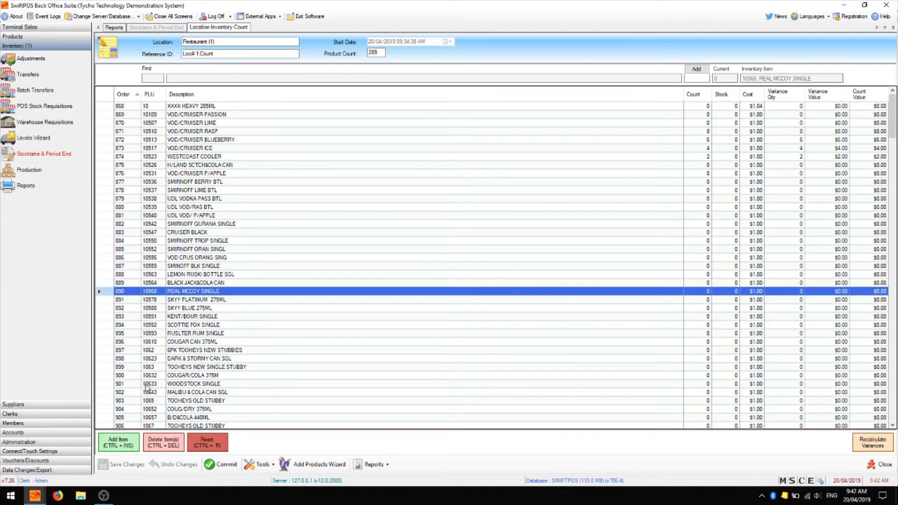
left_click(177, 445)
key("Return")
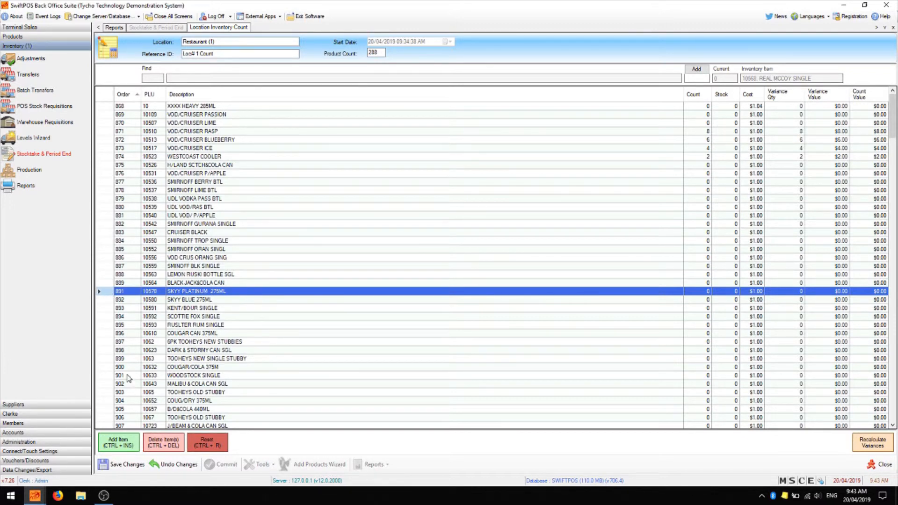
Step: Delete the sixteen uncounted rows 891-906, SKYY PLATINUM 275ML through TOOHEYS OLD STUBBY
left_click(104, 416, "shift")
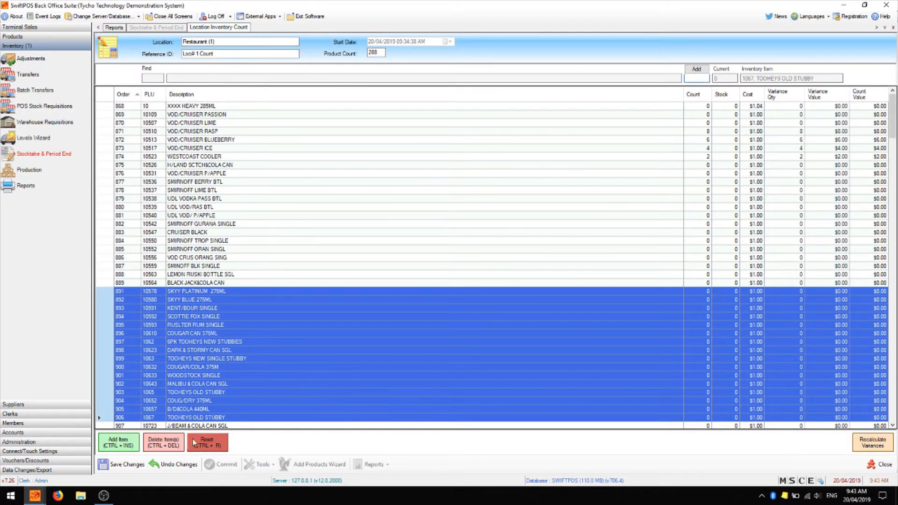
left_click(169, 441)
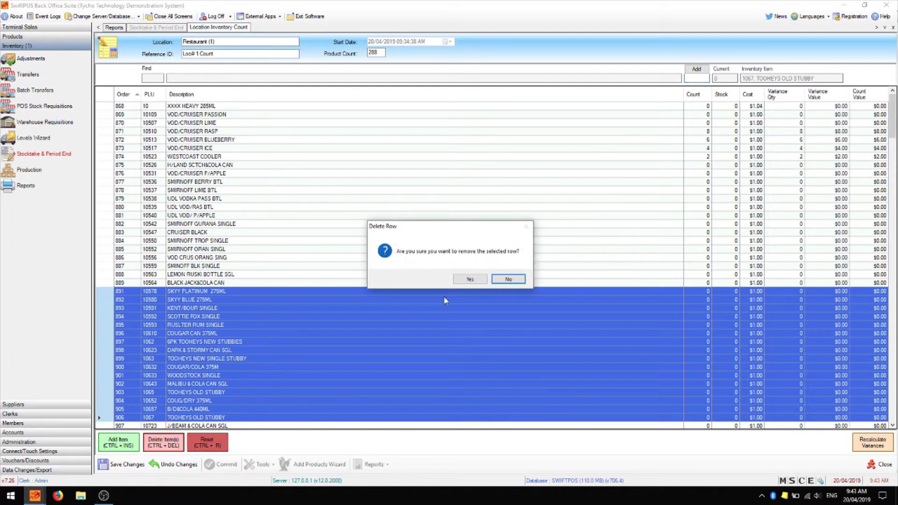
left_click(479, 277)
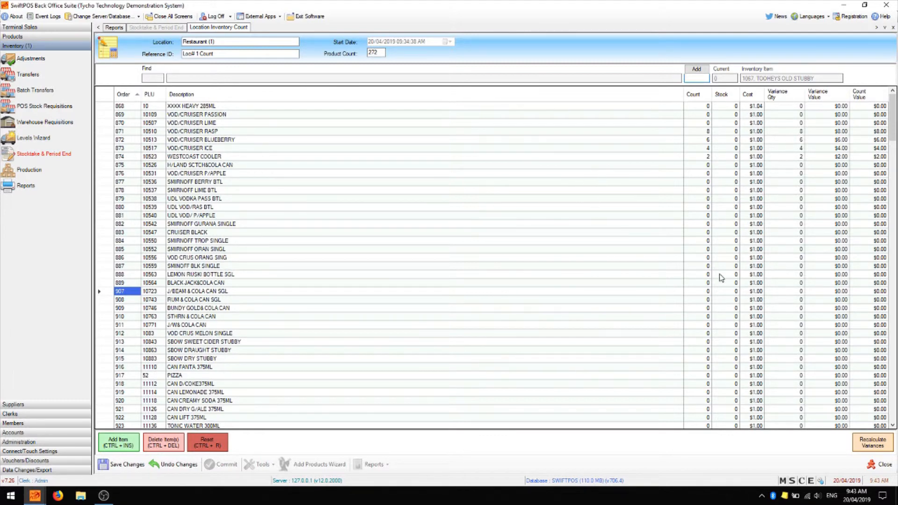
Step: Enter counts of 4 SMIRNOFF GURANA SINGLE, 6 RUM & COLA CAN SGL and 2 CAN CREAMY SODA 375ML
left_click(100, 224)
left_click(687, 78)
type("4")
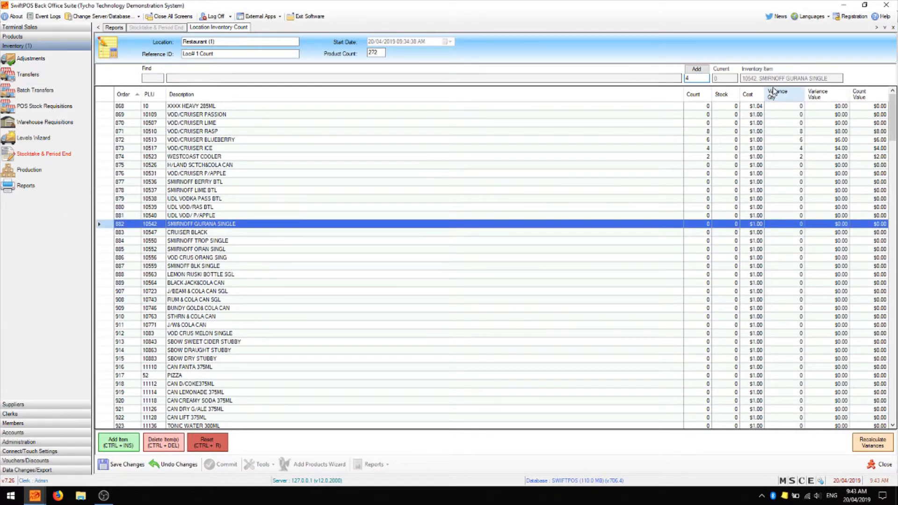
key("Return")
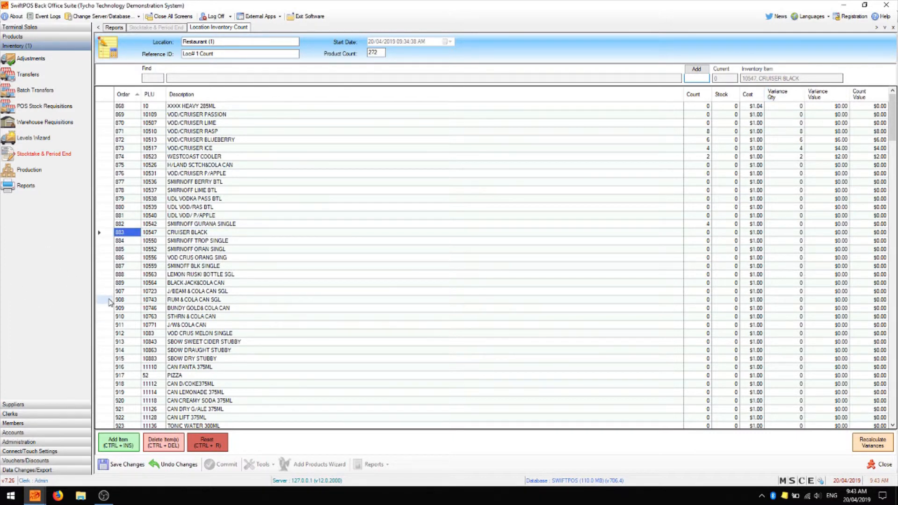
left_click(101, 300)
left_click(699, 69)
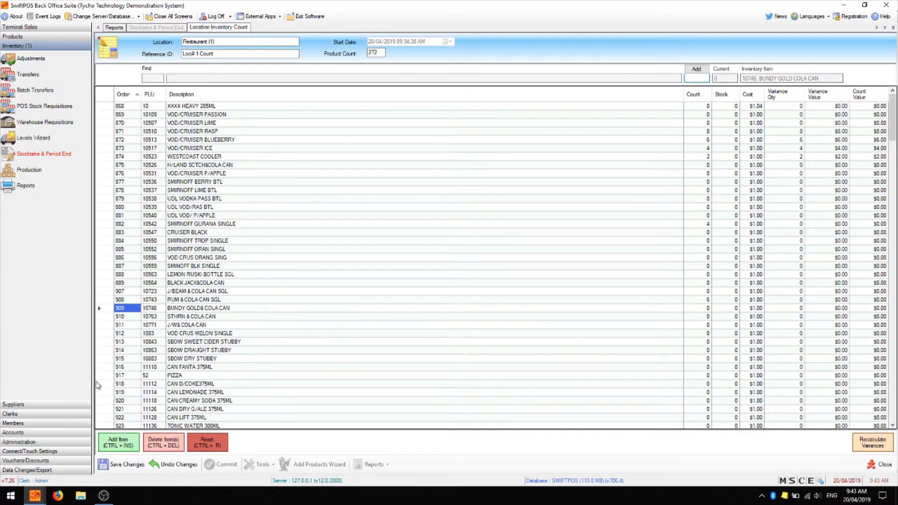
left_click(101, 400)
left_click(696, 79)
key("Return")
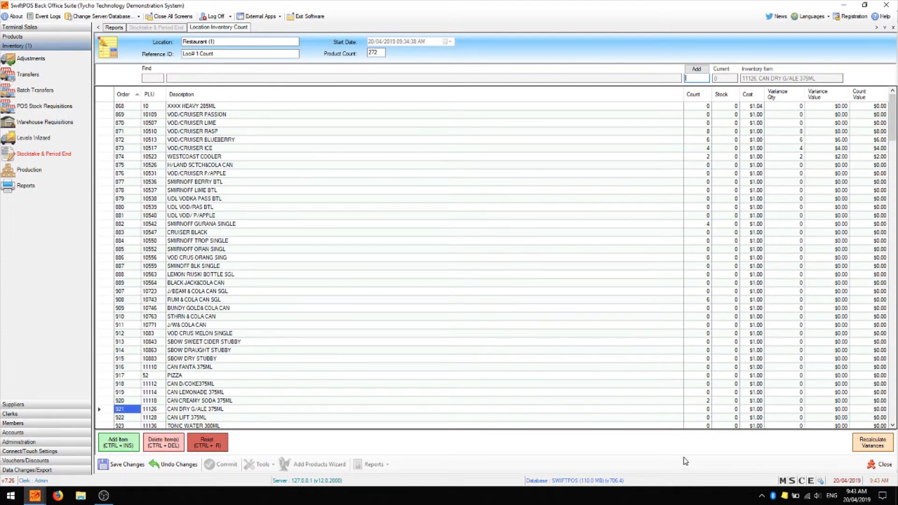
Step: Sort the count by the Count column and inspect the COMBO BURGER and COMBO HOTDOG lines
left_click(705, 95)
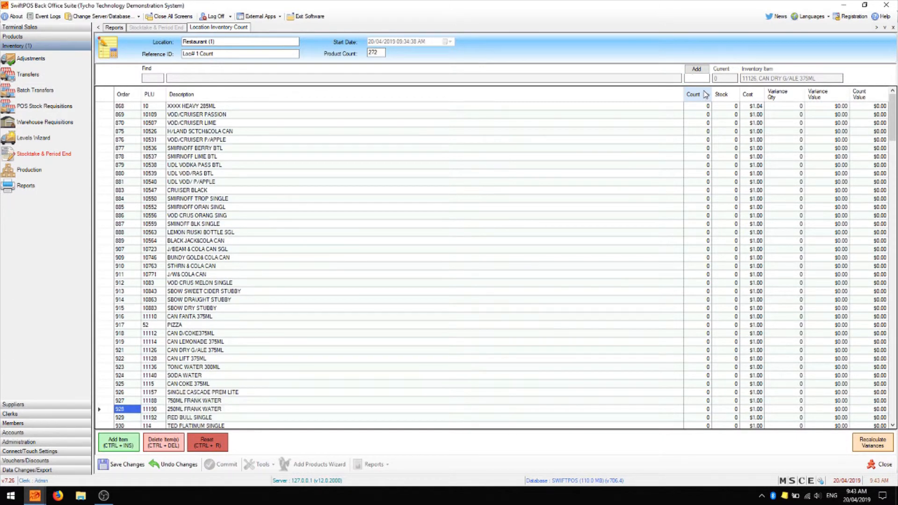
scroll(708, 216, "down", 5)
scroll(697, 217, "down", 5)
scroll(694, 219, "down", 5)
scroll(693, 224, "down", 5)
scroll(690, 232, "down", 5)
scroll(688, 244, "down", 5)
scroll(688, 243, "down", 5)
scroll(694, 260, "down", 5)
scroll(702, 281, "down", 5)
scroll(707, 301, "down", 5)
scroll(707, 300, "down", 5)
scroll(708, 300, "down", 5)
scroll(711, 302, "down", 5)
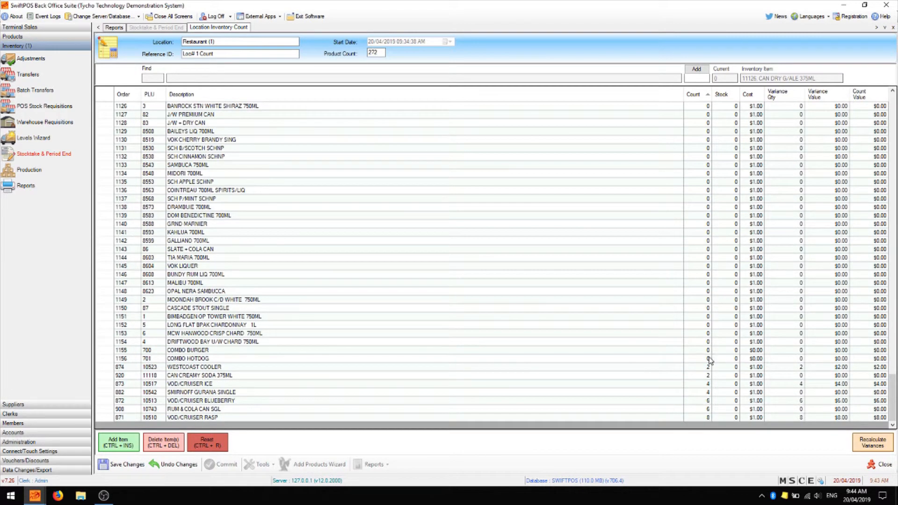
left_click(106, 350)
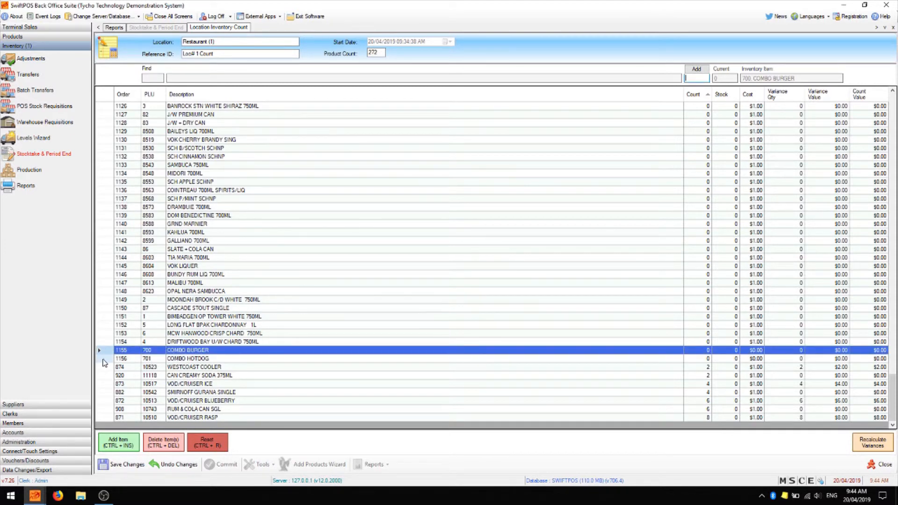
left_click(104, 359)
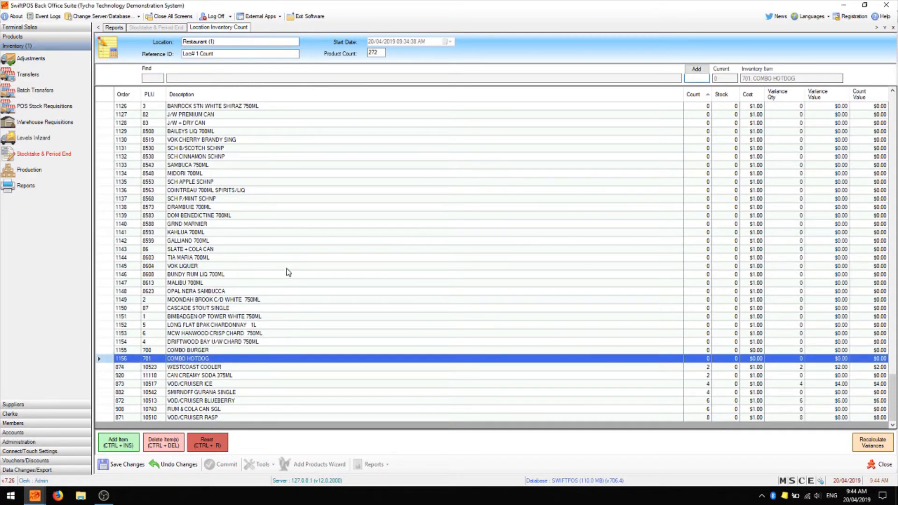
scroll(276, 266, "up", 3)
scroll(276, 266, "up", 5)
scroll(276, 266, "up", 5)
scroll(276, 266, "up", 5)
scroll(302, 268, "up", 5)
scroll(302, 267, "up", 5)
scroll(303, 267, "up", 5)
scroll(302, 267, "up", 5)
scroll(301, 268, "up", 5)
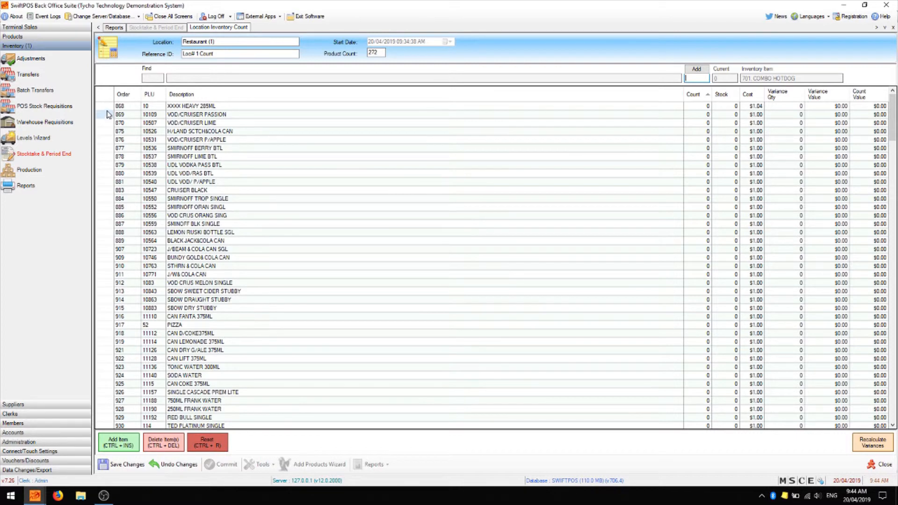
Step: Select all zero-count rows and delete them, leaving the seven counted products
left_click_drag(106, 106, 106, 139)
key("ctrl+a")
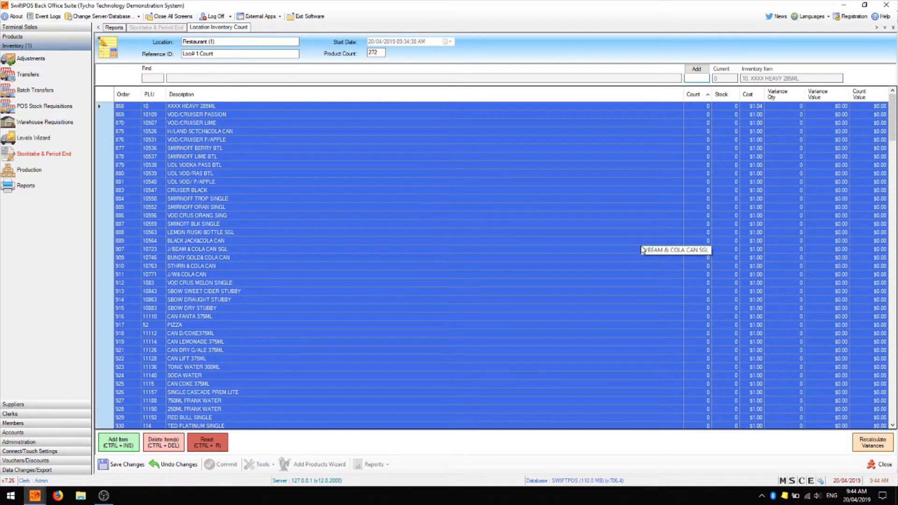
left_click(163, 442)
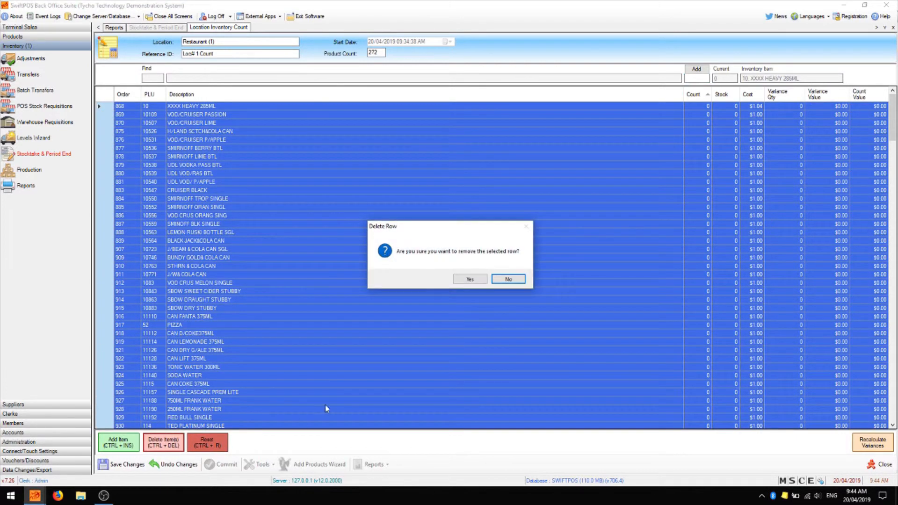
left_click(469, 279)
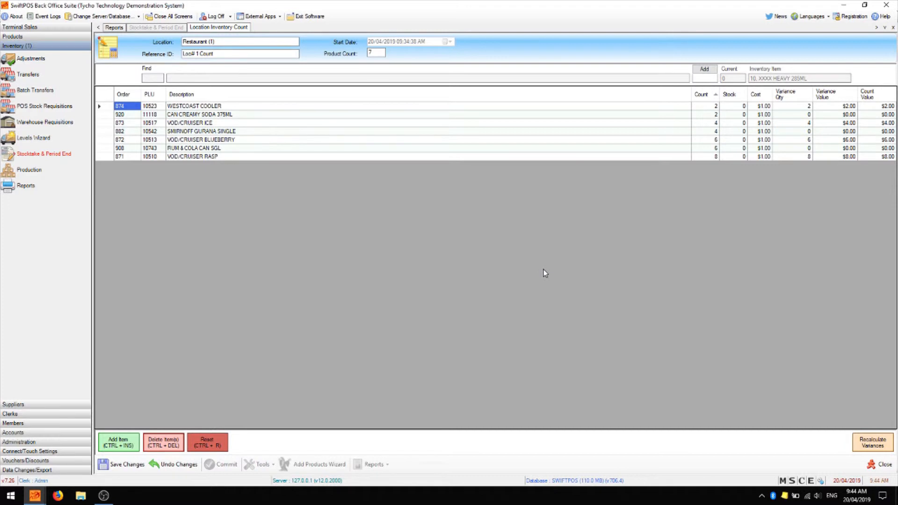
Step: Save the seven-item Restaurant count and glance at the Reports list without choosing one
left_click(121, 465)
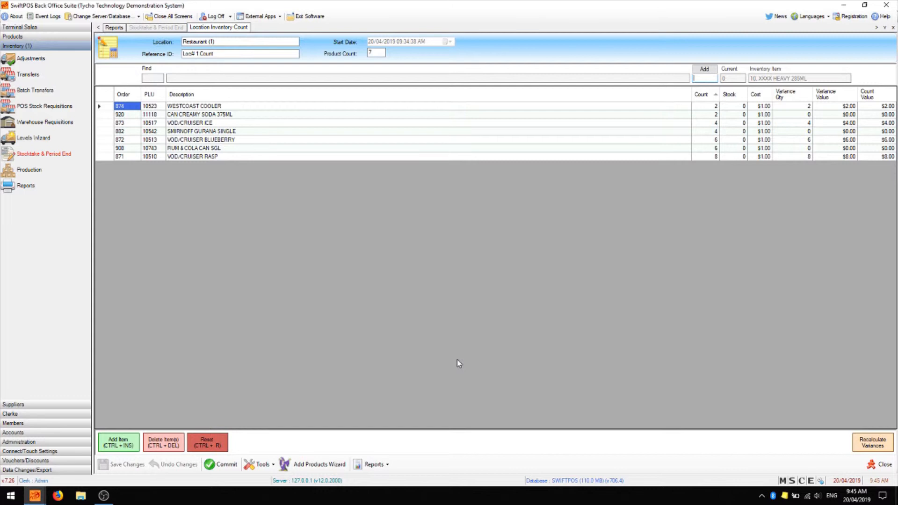
left_click(388, 466)
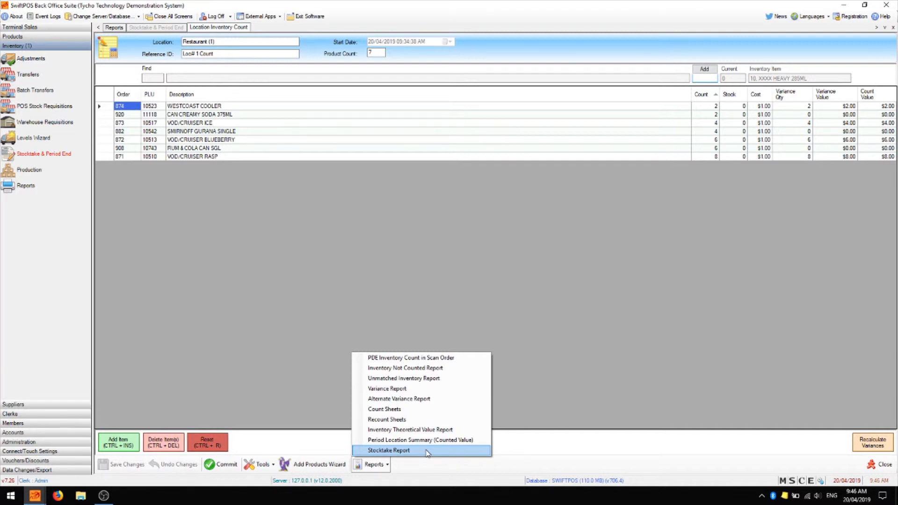
key("Escape")
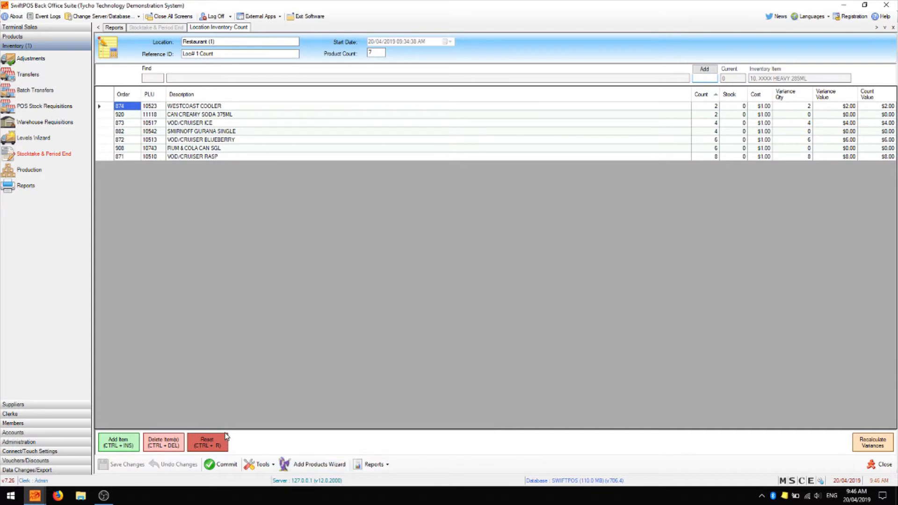
Step: Commit the Restaurant stocktake, exporting its reports to the Location 1 folder
left_click(221, 466)
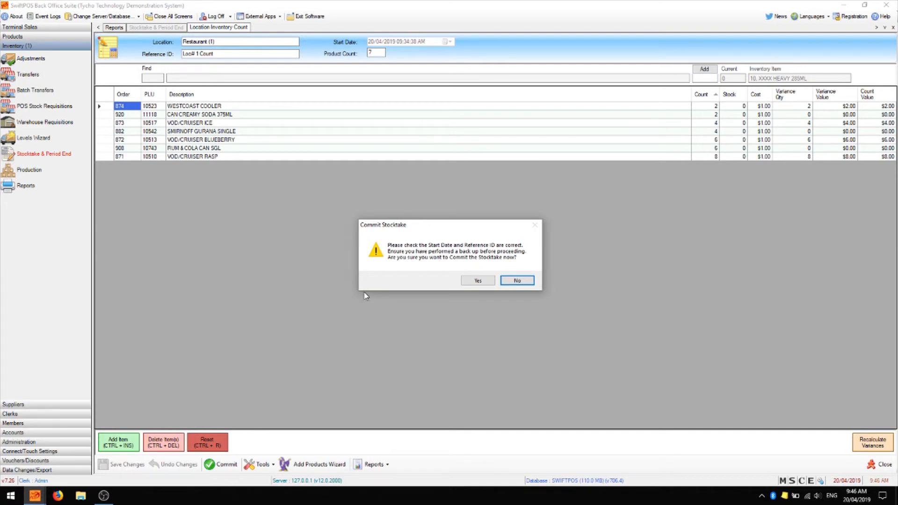
left_click(477, 281)
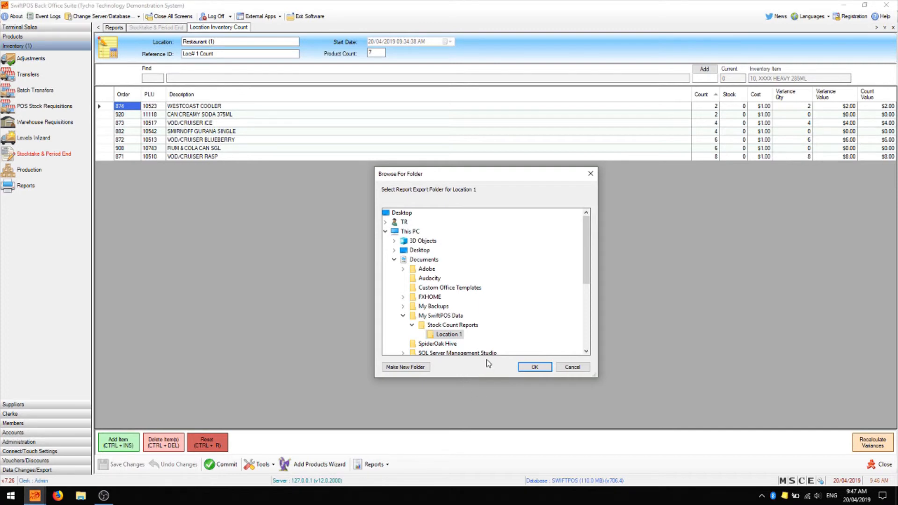
left_click(534, 367)
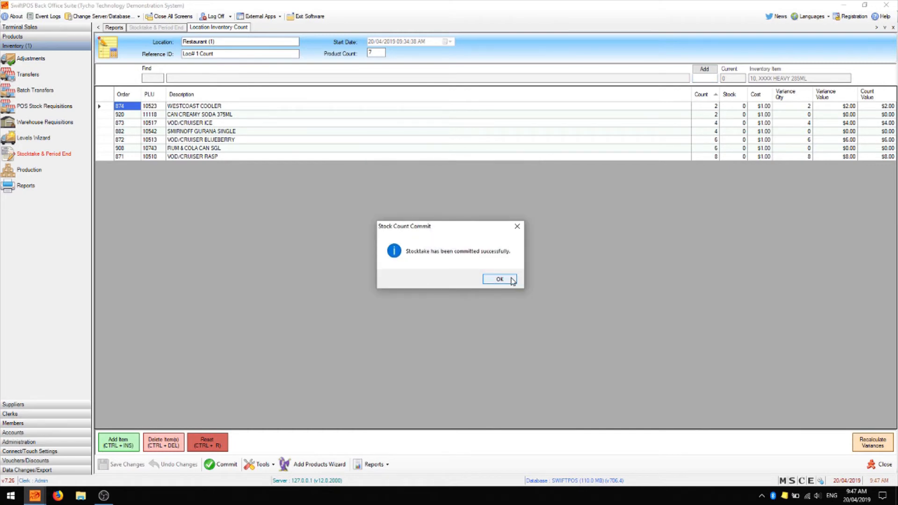
left_click(499, 279)
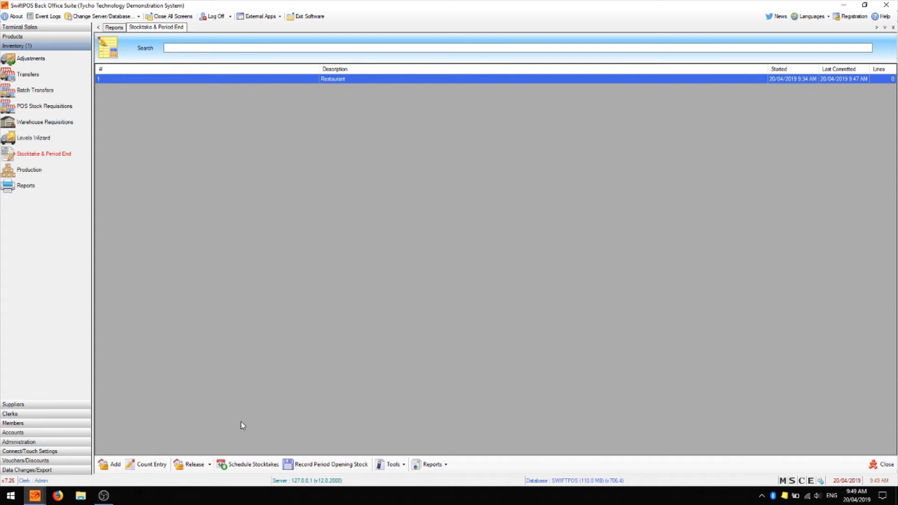
Step: Release All held inventory so Restaurant clears from the stocktake list
left_click(209, 466)
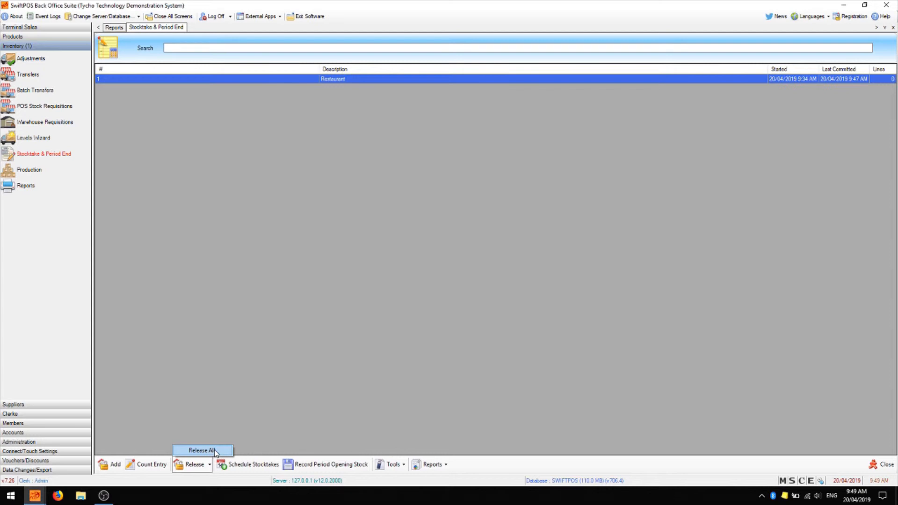
left_click(203, 451)
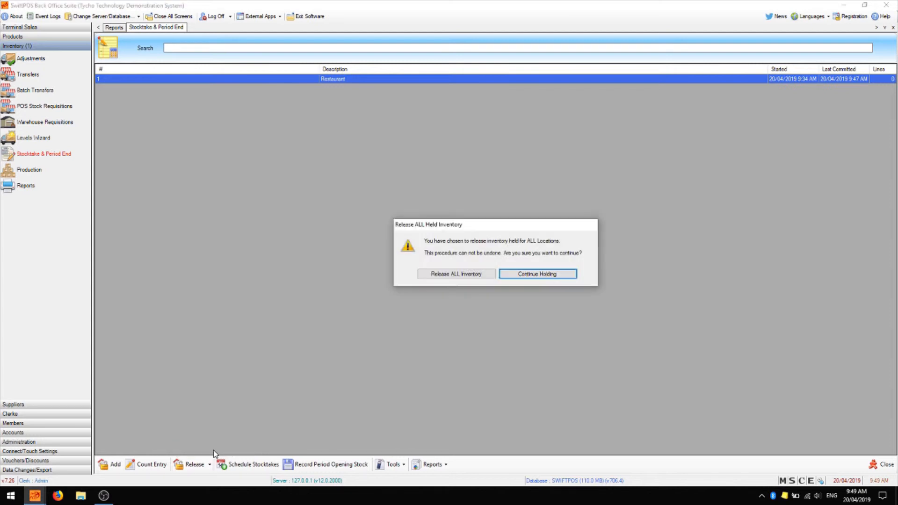
left_click(468, 273)
left_click(519, 278)
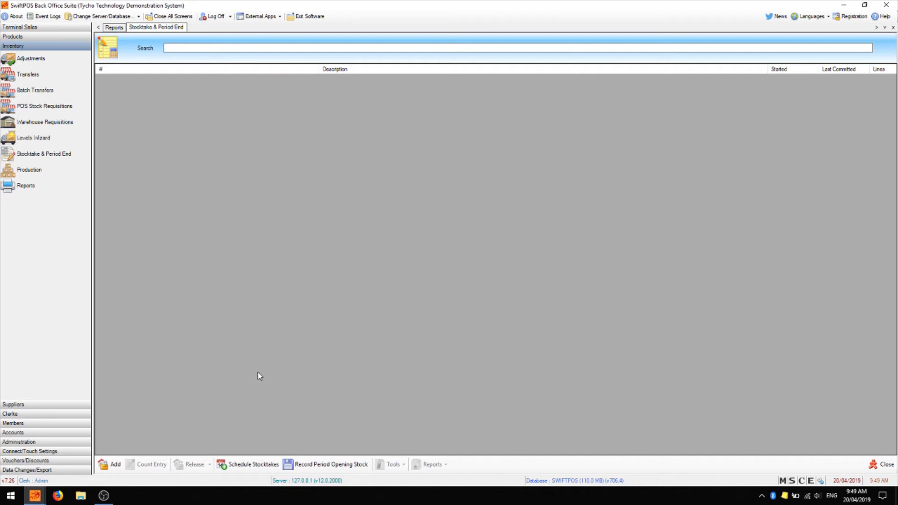
Step: Record period opening stock, closing the current stock period at 20/04/2019
left_click(330, 464)
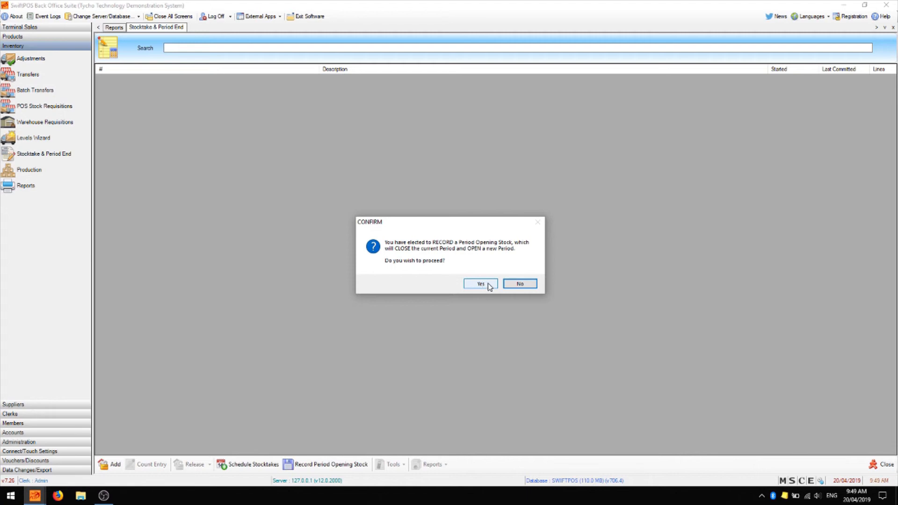
left_click(489, 285)
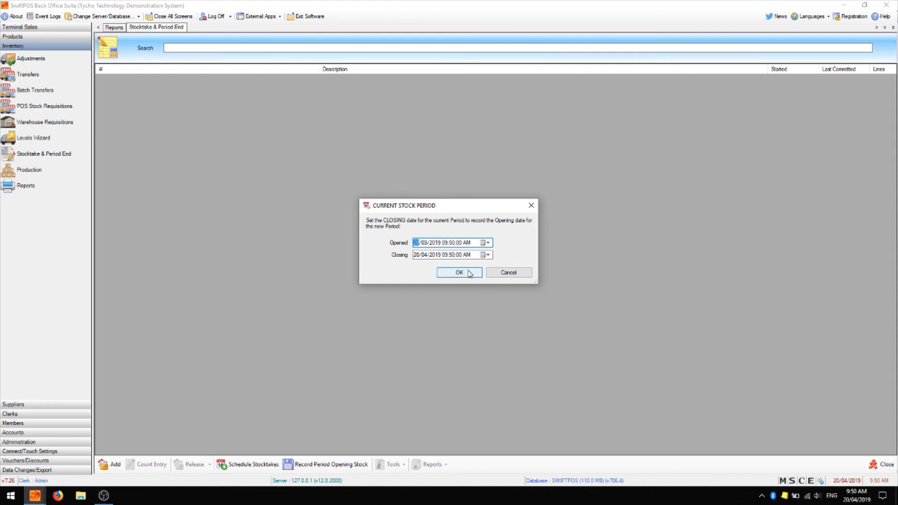
left_click(468, 273)
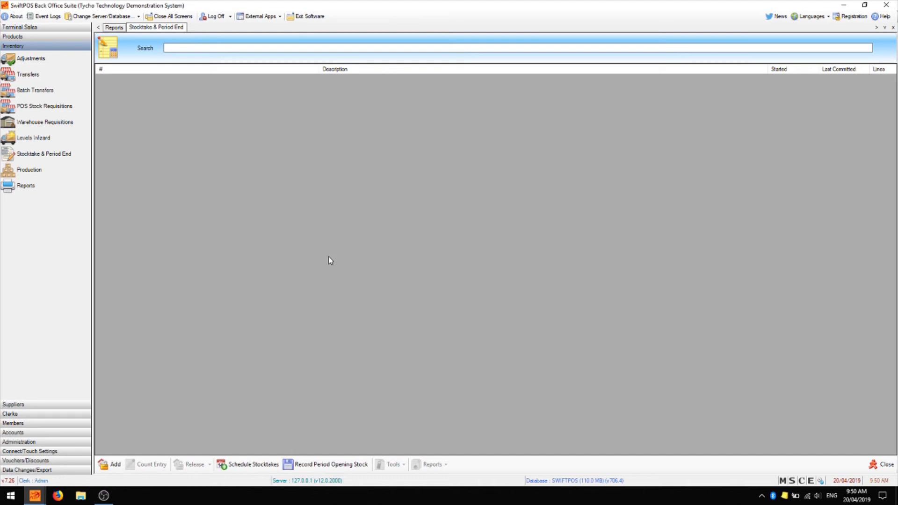
Step: Select the Stocktake Listing report under Inventory in the Reports area
left_click(114, 27)
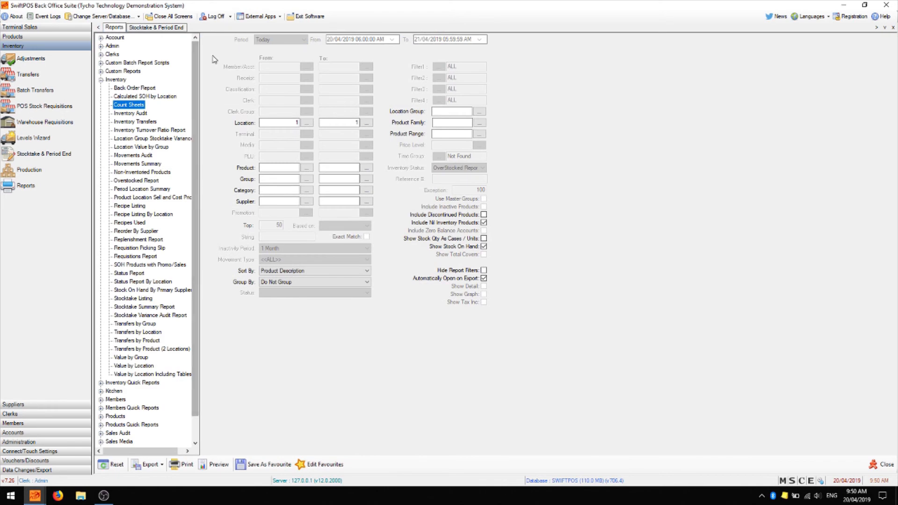
left_click(115, 79)
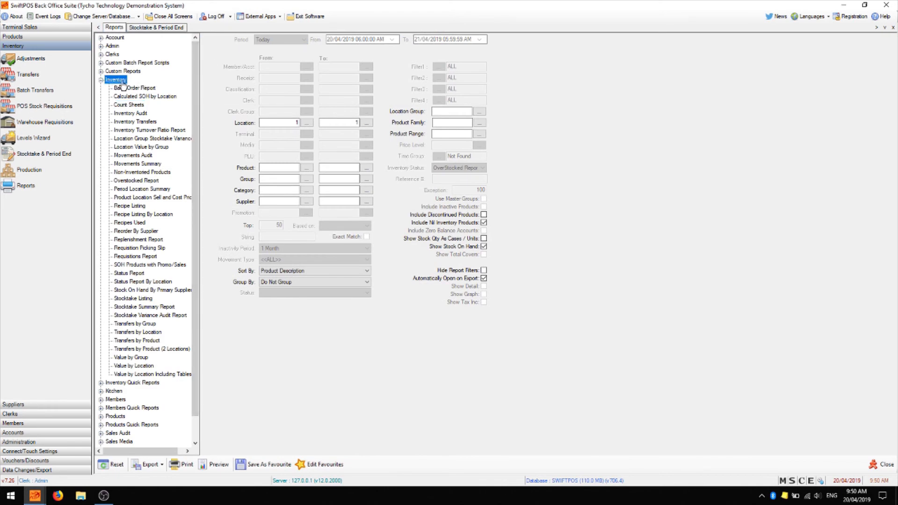
left_click(133, 298)
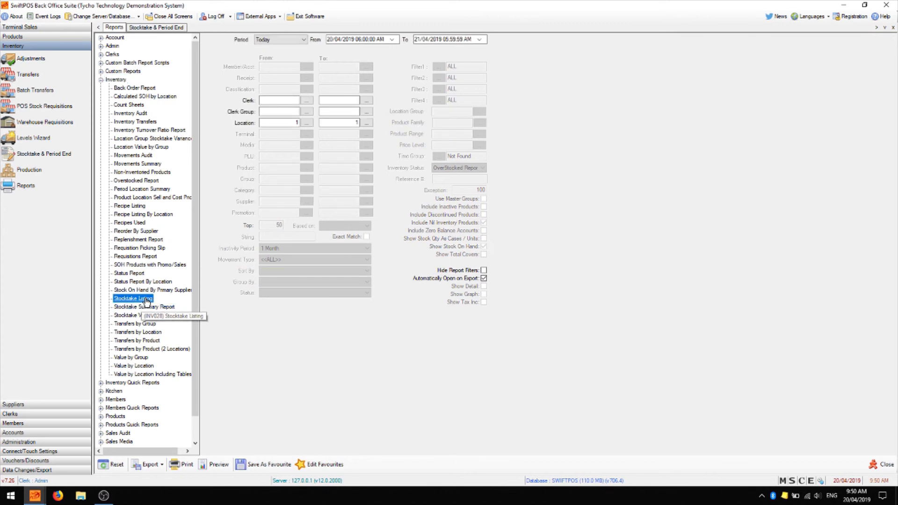